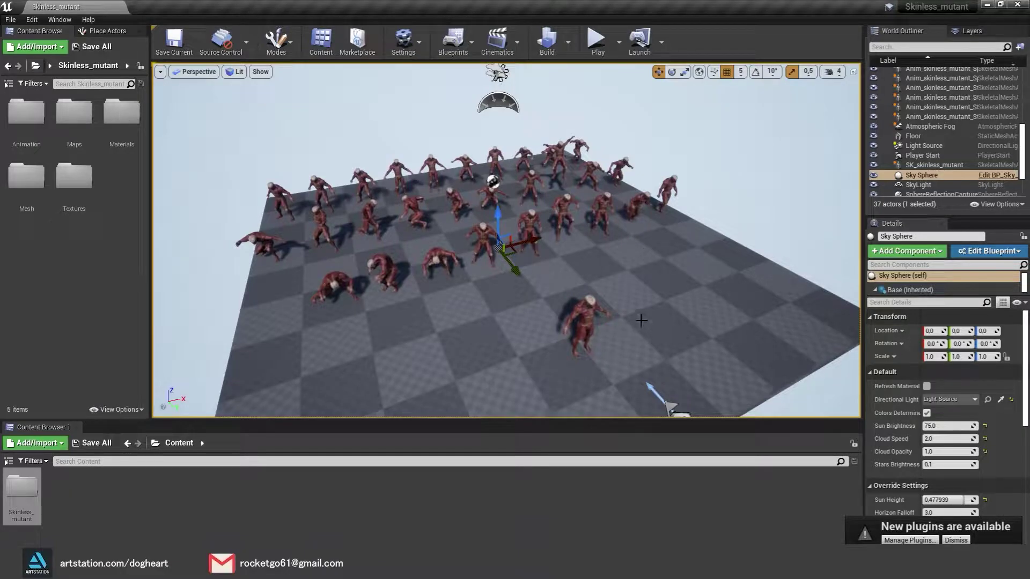
Step: Play the showcase level fullscreen to watch the crowd of skinless mutants animate
click(597, 51)
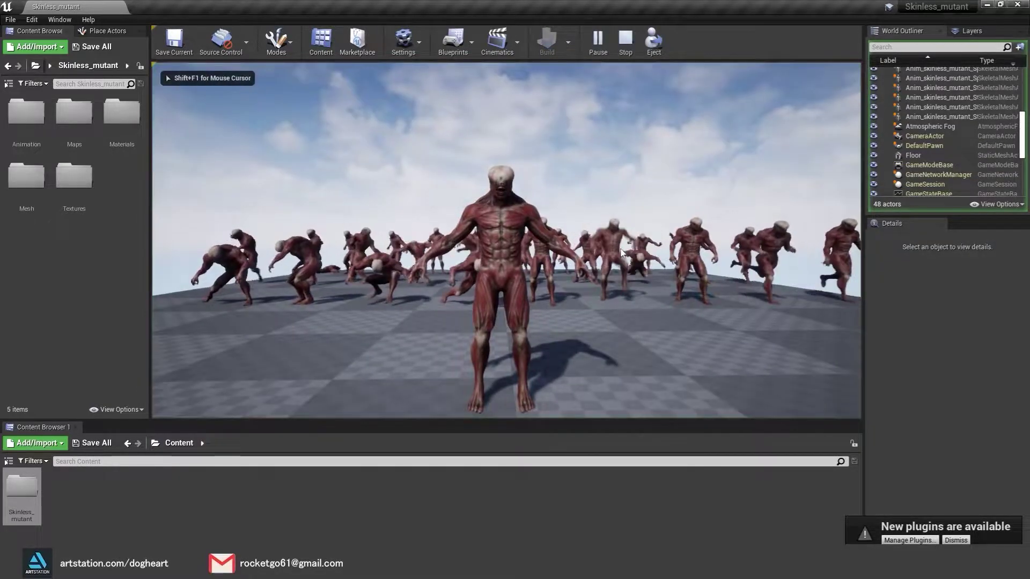
key(F11)
click(515, 289)
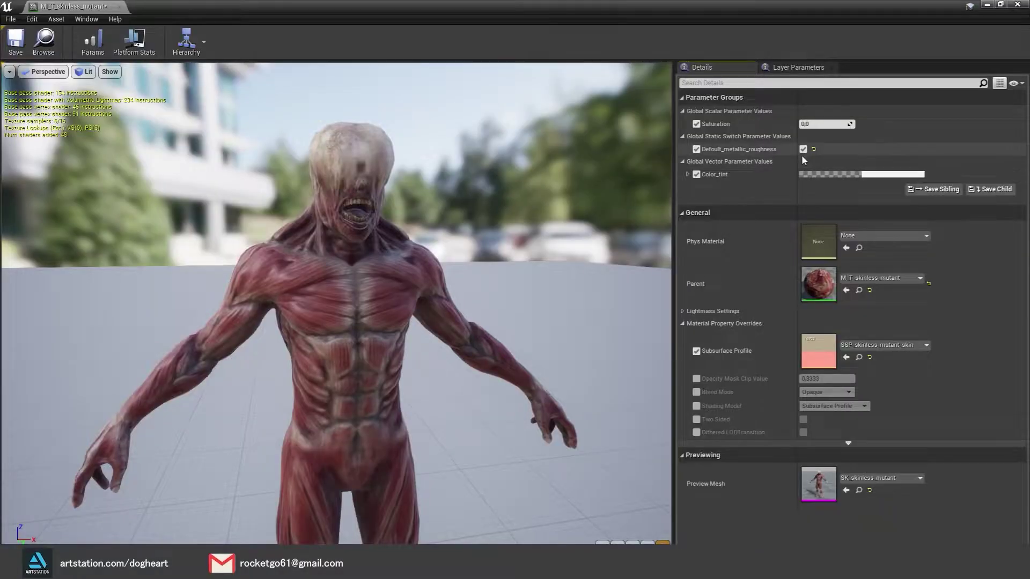
Step: Enable the Metallic and Roughness overrides and test lower roughness and higher metallic values
click(802, 154)
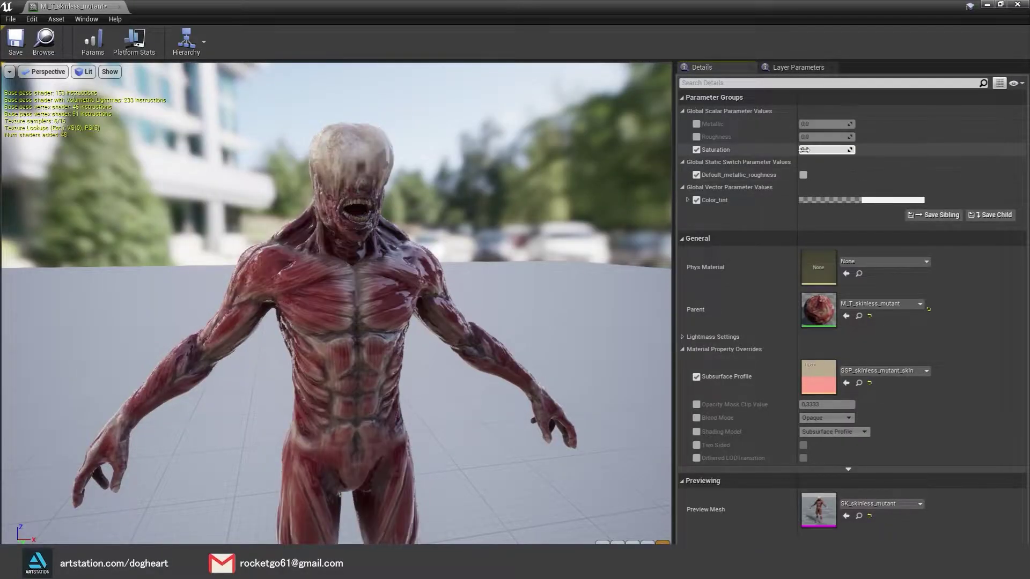
click(696, 137)
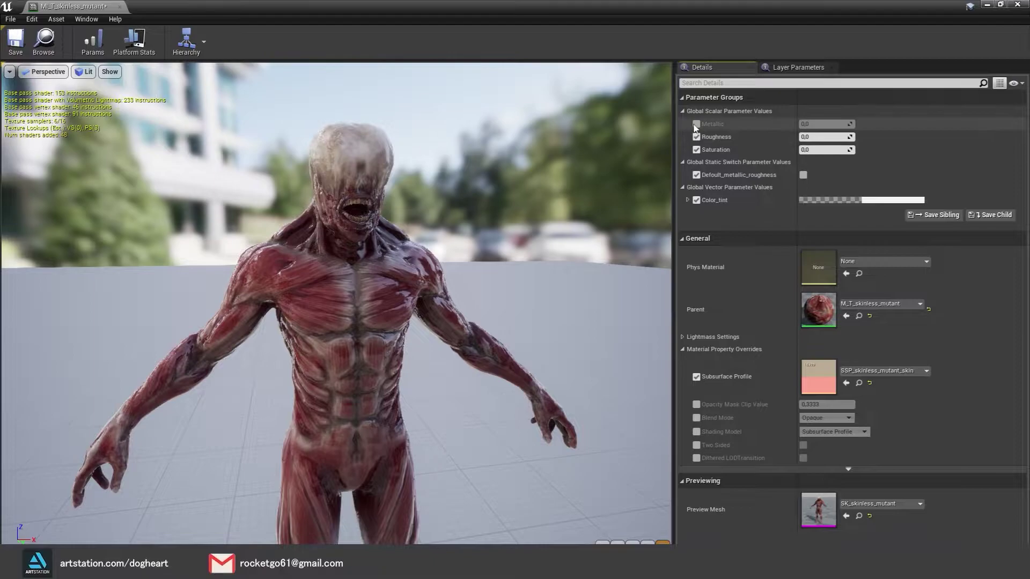
click(696, 124)
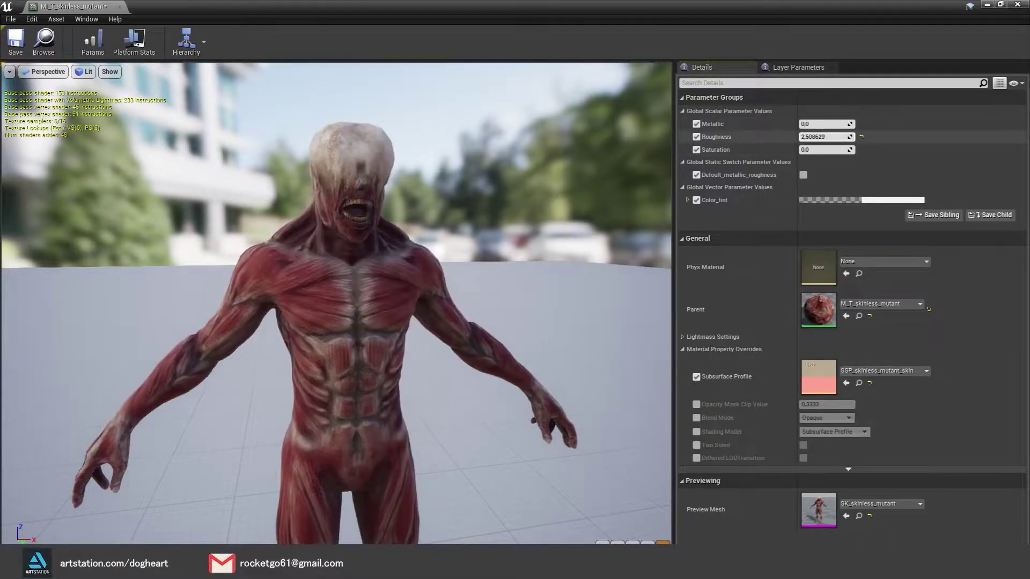
drag(807, 137, 744, 140)
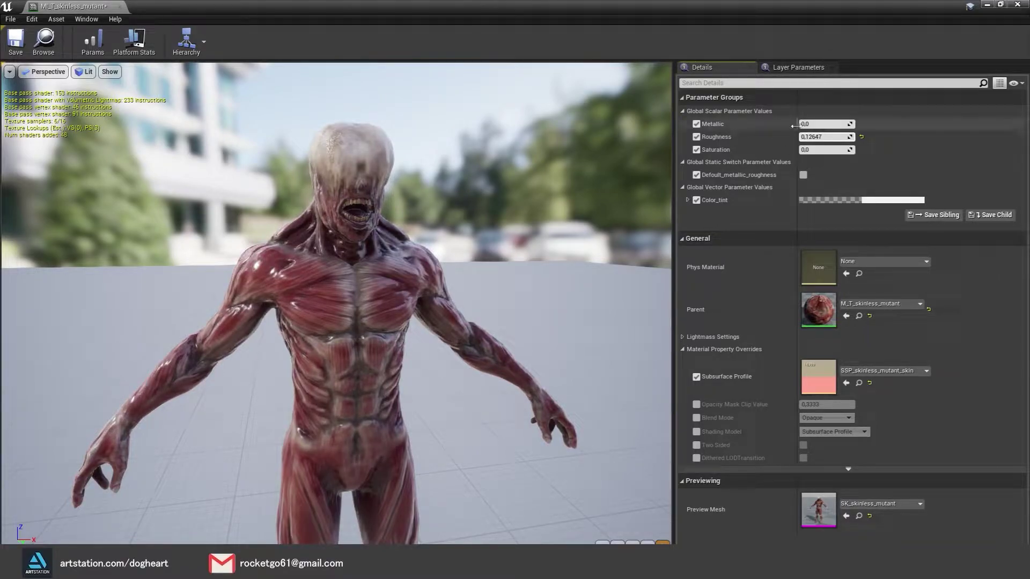
mouse_move(810, 124)
mouse_down()
mouse_move(859, 124)
mouse_move(796, 131)
mouse_move(858, 136)
mouse_move(789, 124)
mouse_up()
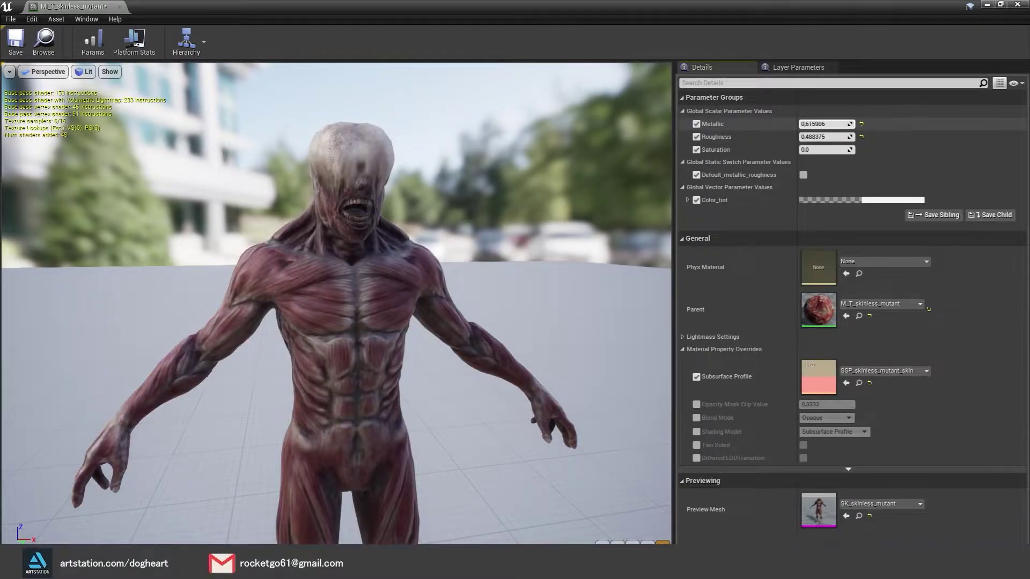
Step: Turn off both overrides, enable Default_metallic_roughness, and lower Saturation to -0.219
click(697, 124)
click(697, 136)
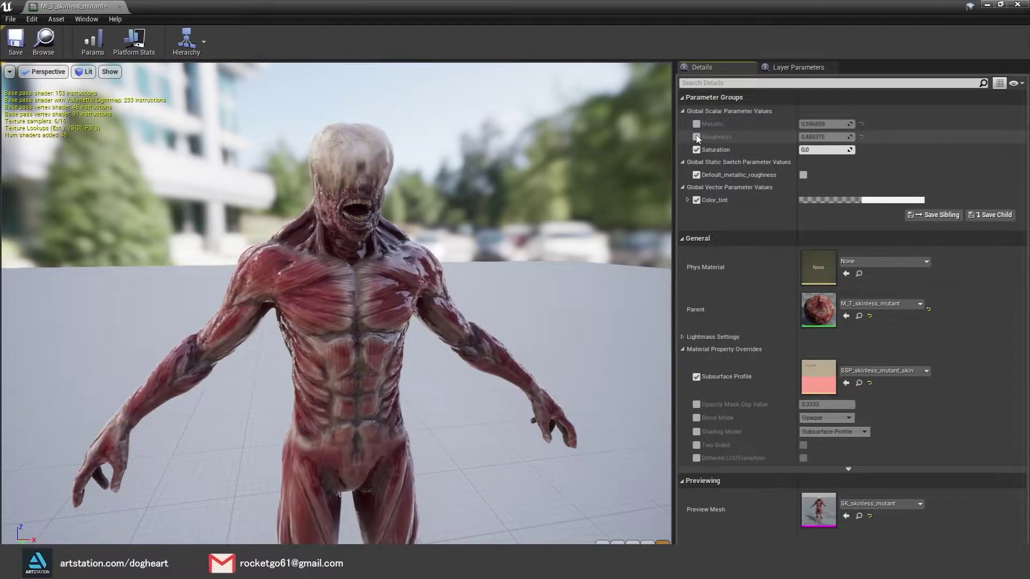
click(803, 175)
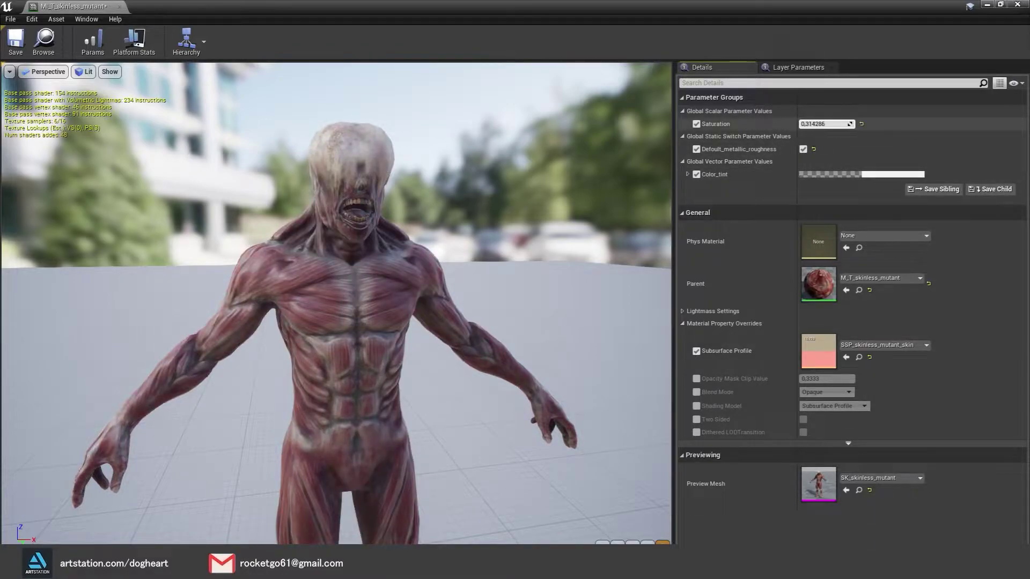
drag(826, 124, 816, 124)
Step: Try green and other hues for Color_tint, settle on a pale near-white tint, and shrink the editor window
click(879, 174)
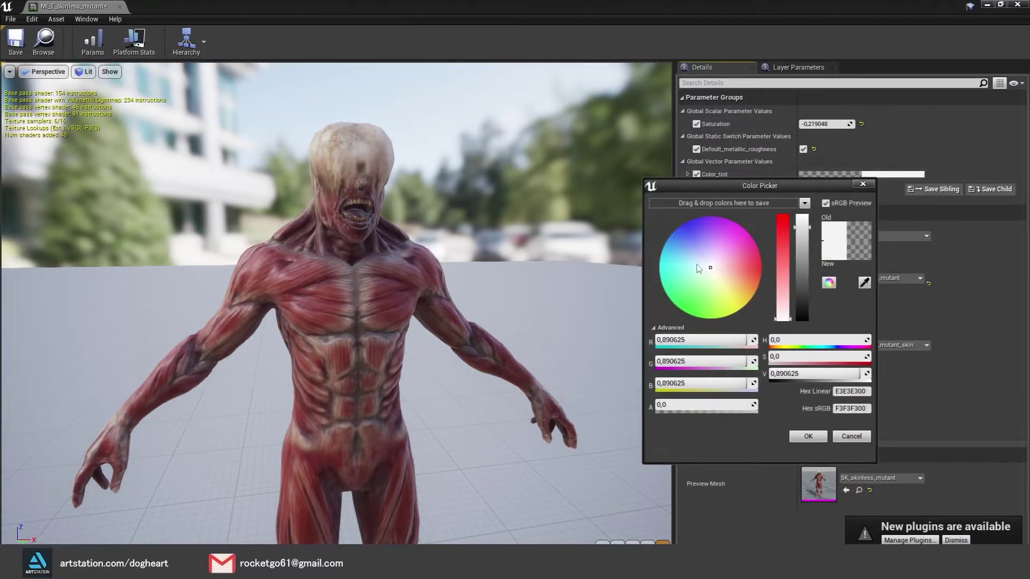
drag(705, 268, 725, 276)
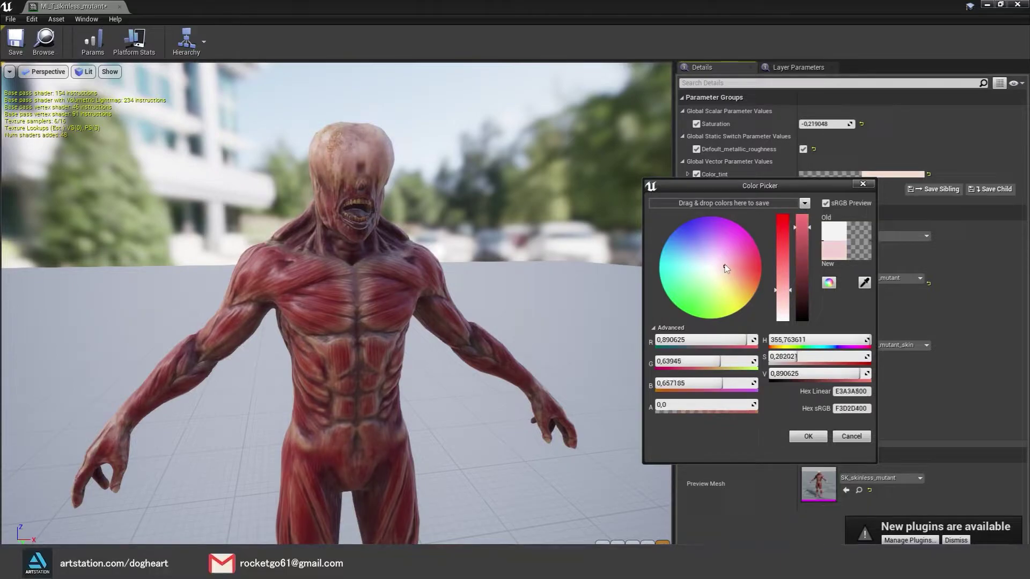
drag(728, 277, 723, 283)
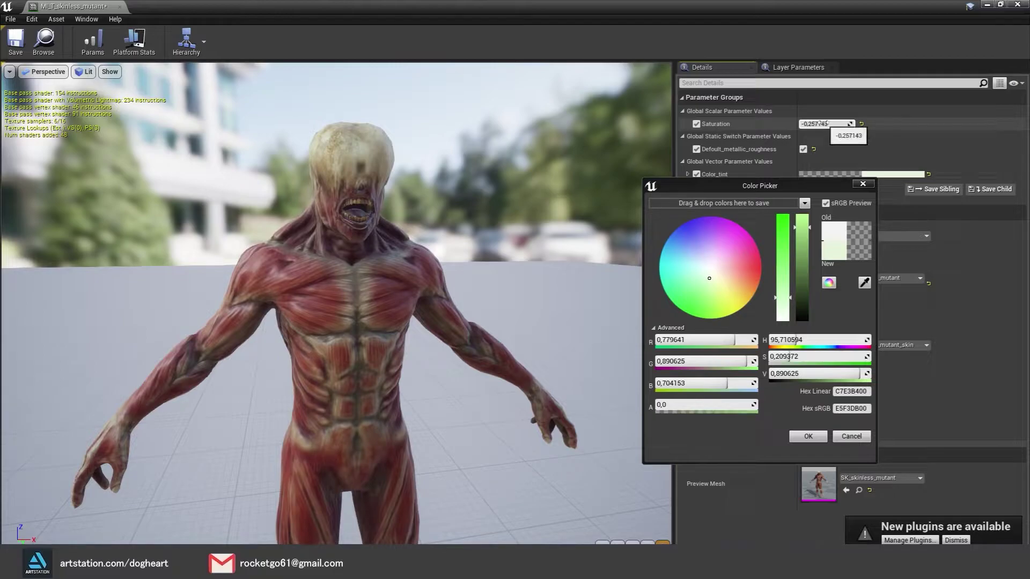
click(710, 273)
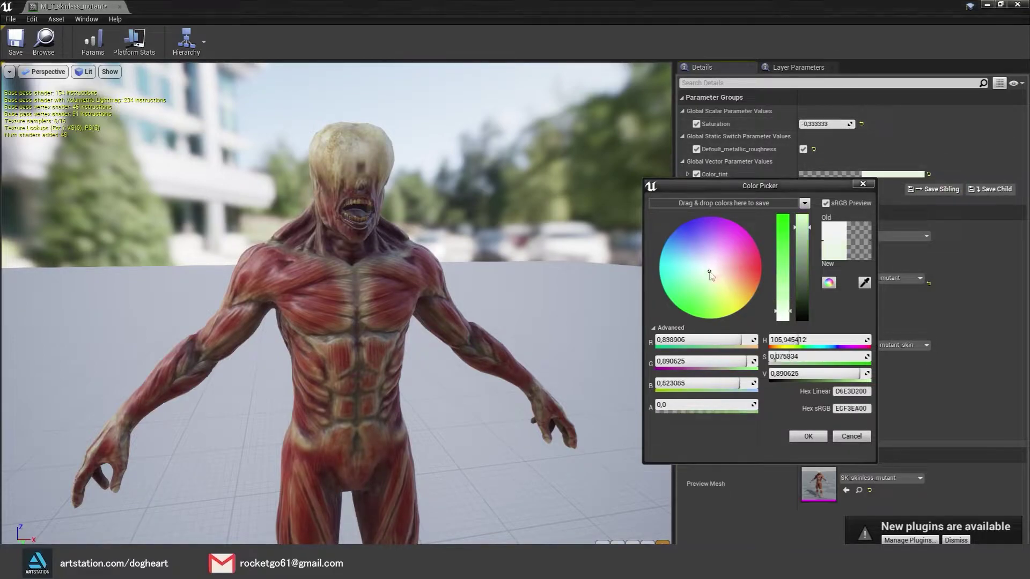
click(863, 184)
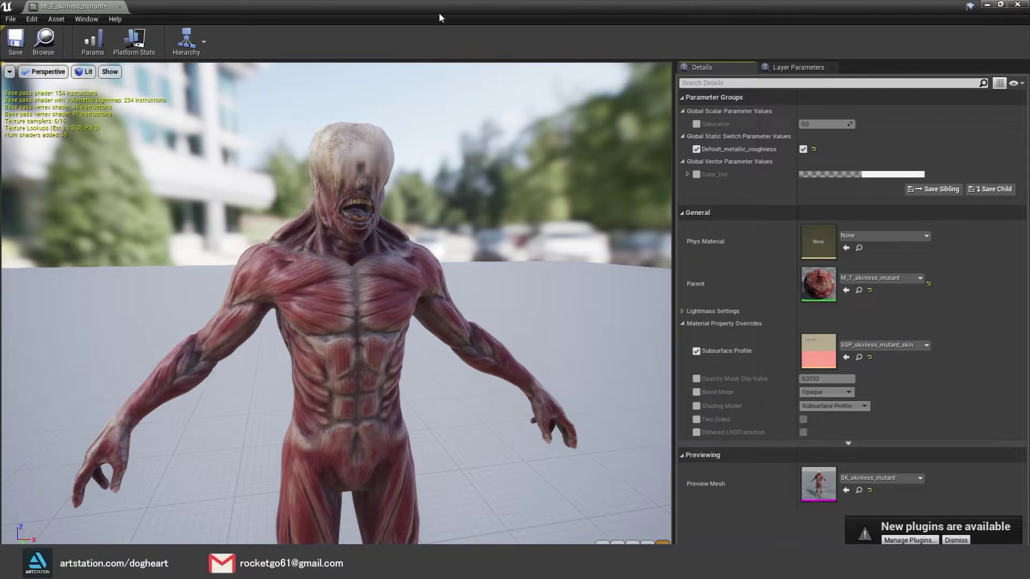
drag(438, 18, 442, 24)
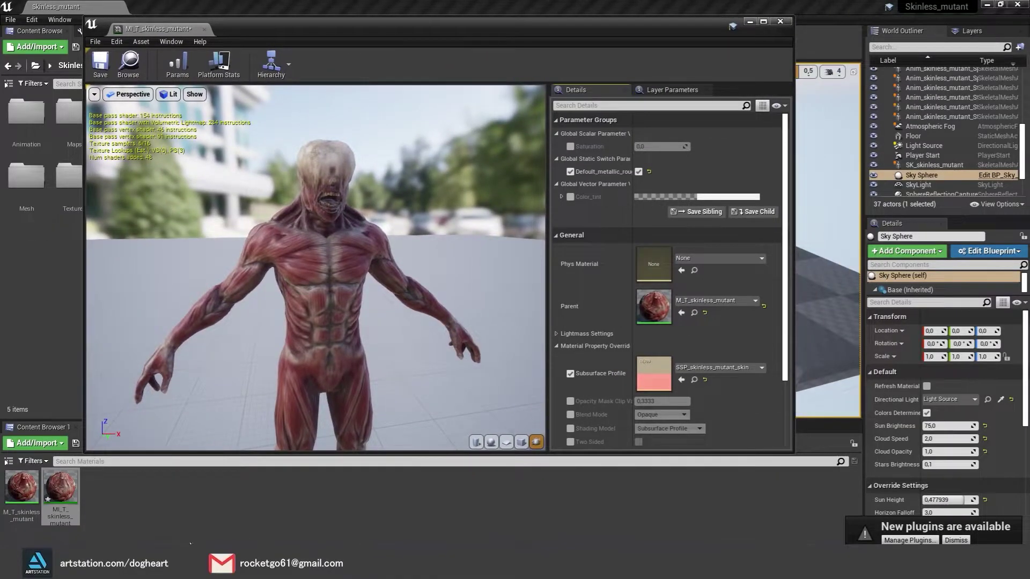
Step: Open SSP_skinless_mutant_skin from the Textures folder and set its Scatter Radius to 50
double_click(69, 177)
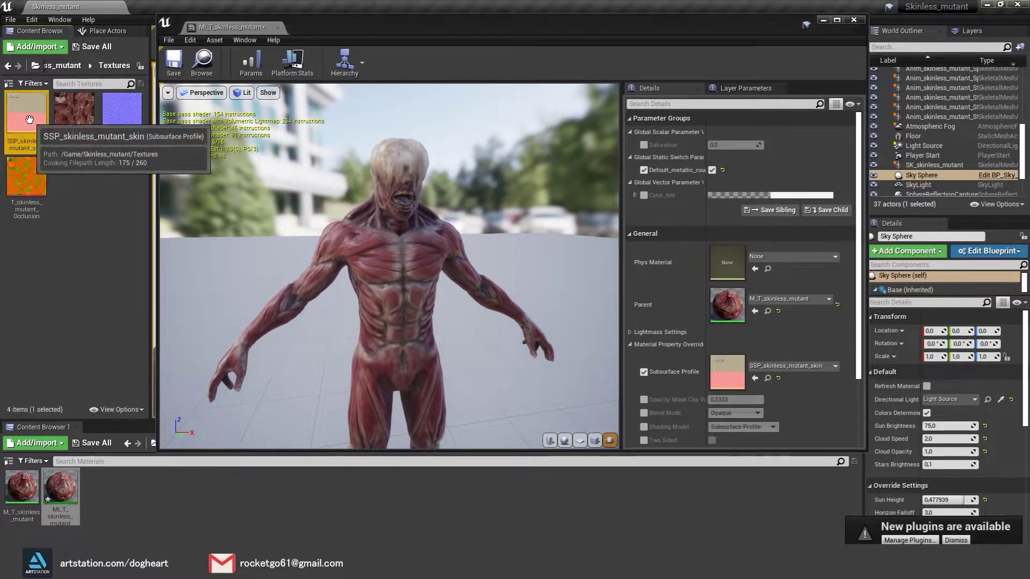
double_click(26, 115)
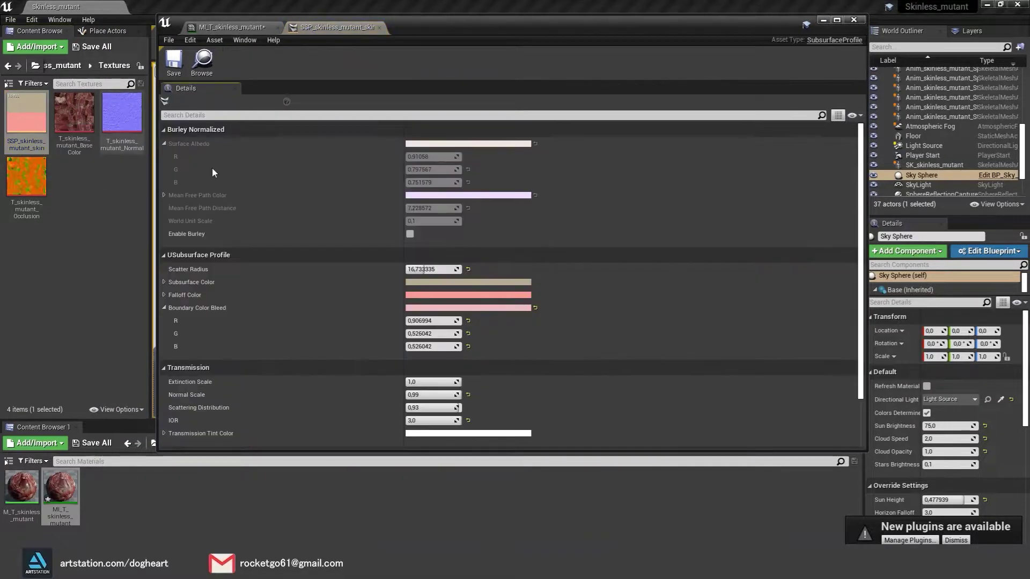
drag(348, 35, 538, 112)
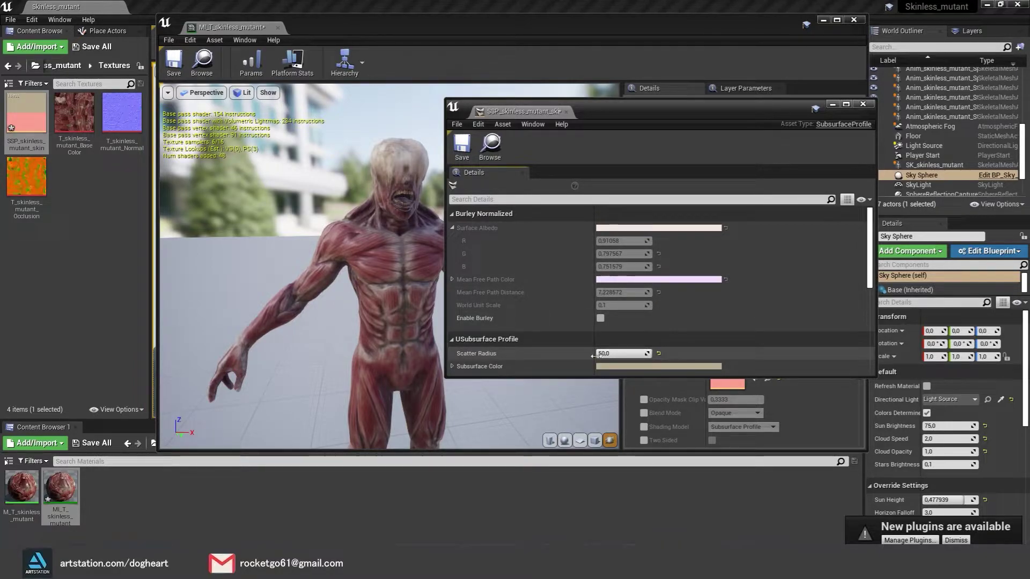
drag(657, 112, 713, 108)
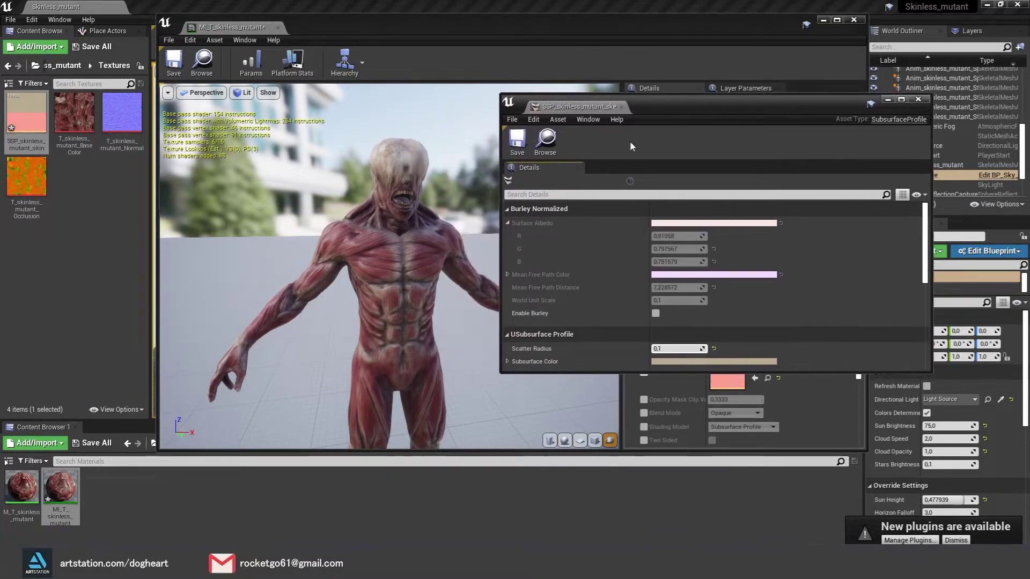
scroll(408, 291, down, 3)
scroll(407, 290, up, 6)
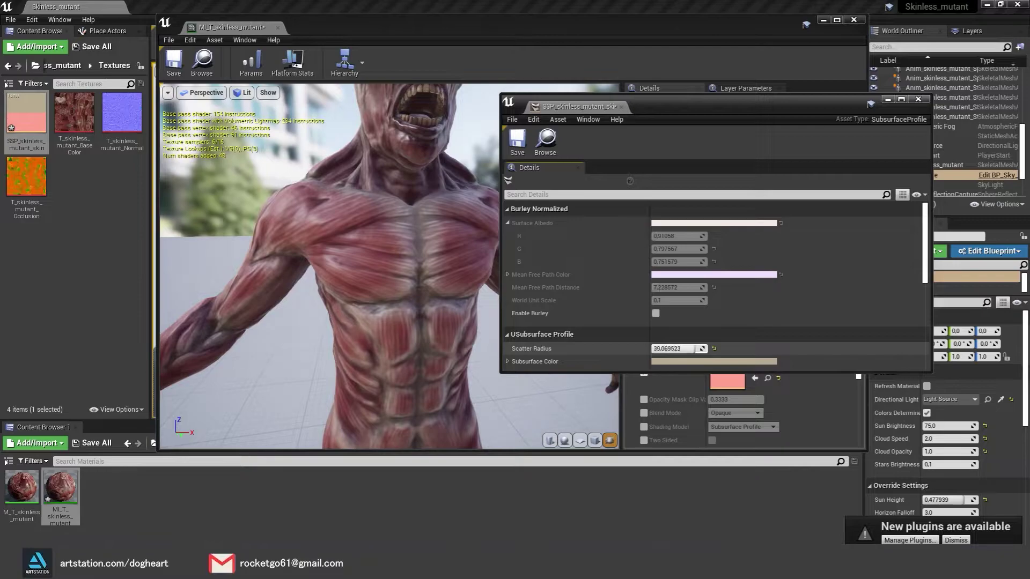
scroll(405, 313, down, 5)
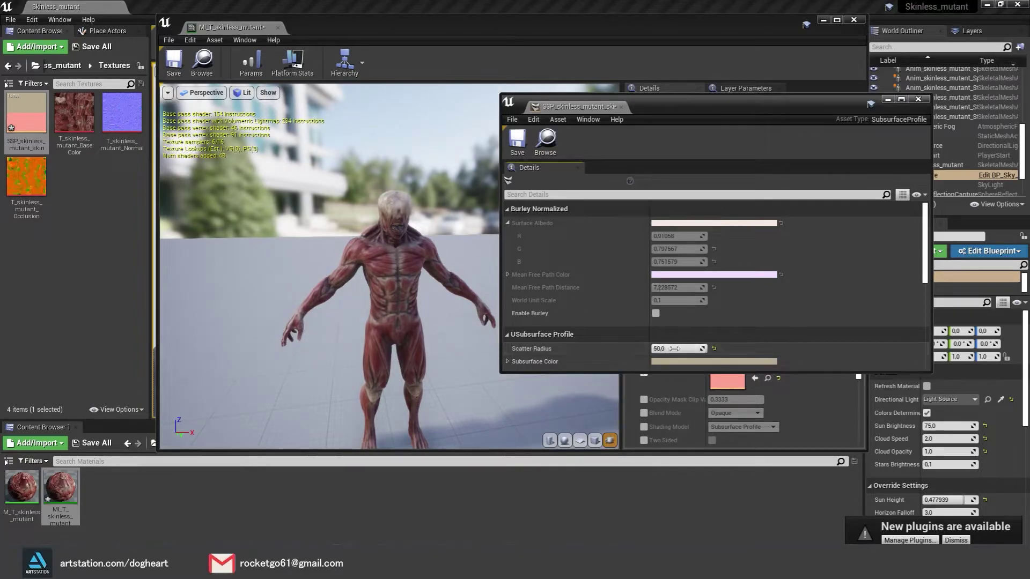
Step: Close the subsurface profile editor and view the ThirdPersonExampleMap arena
click(918, 99)
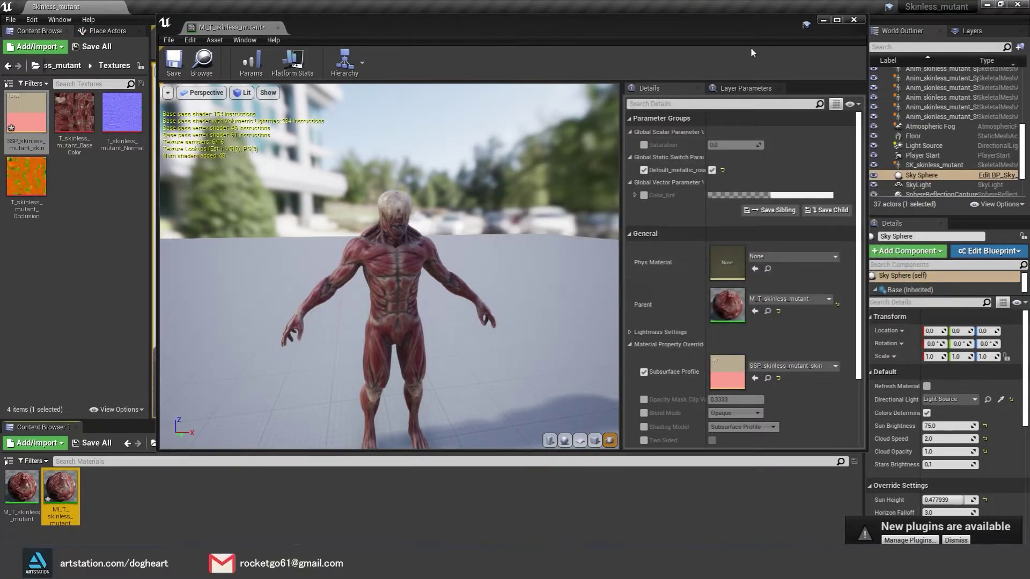
scroll(406, 279, up, 5)
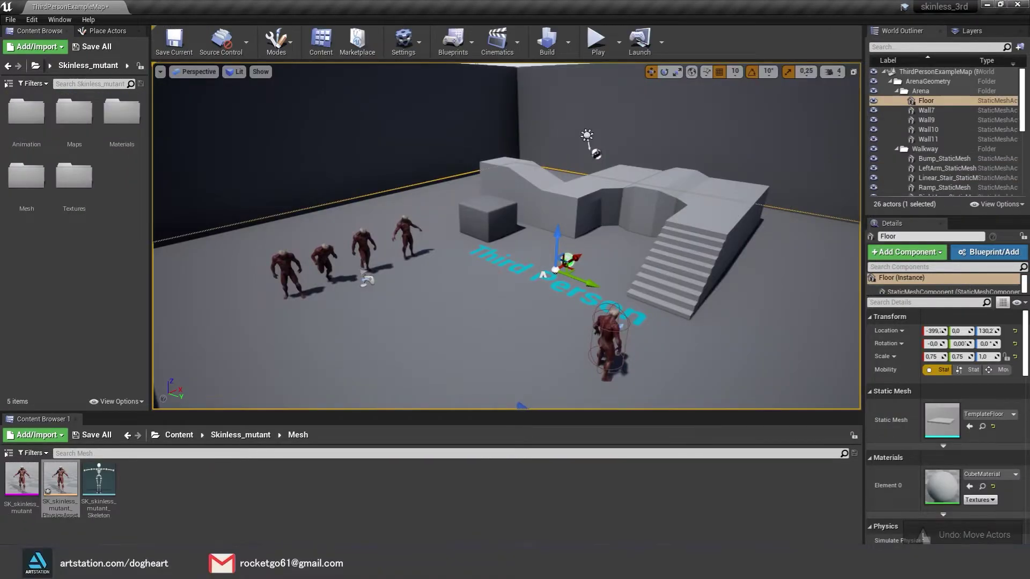
right_drag(494, 212, 495, 209)
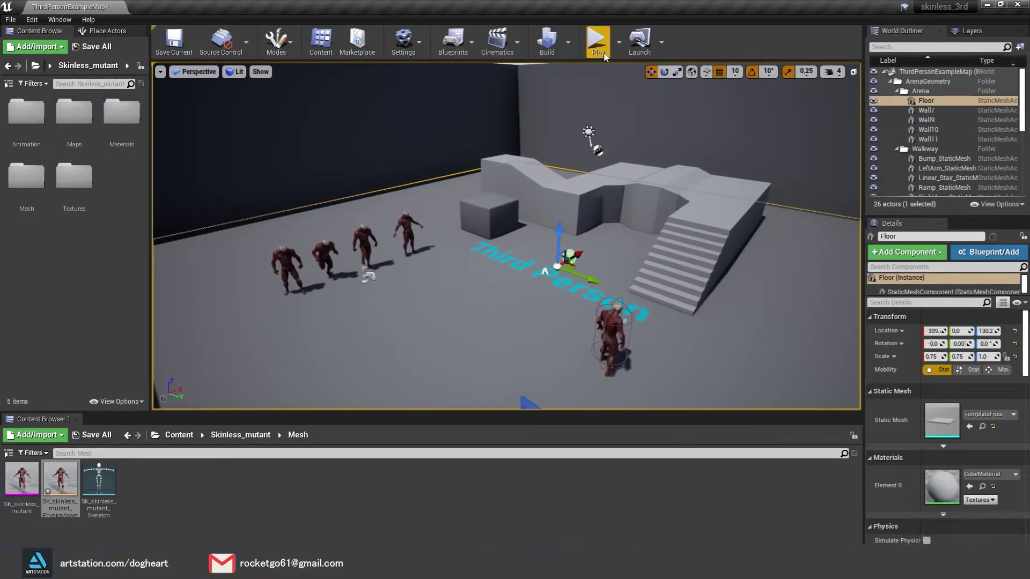
Step: Play the third-person map fullscreen and run the mutant up the arena stairs
click(605, 55)
key(F11)
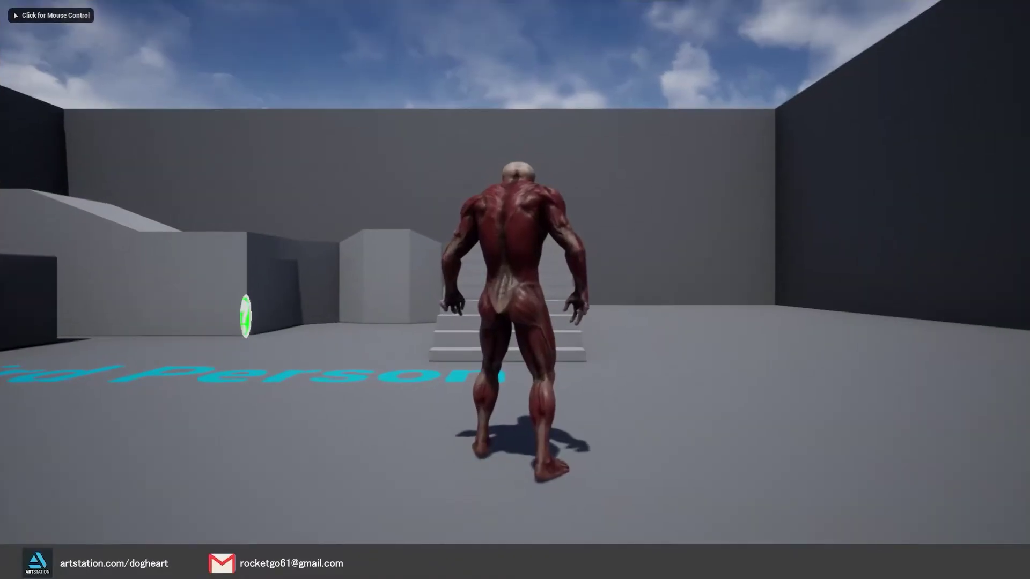
key(w)
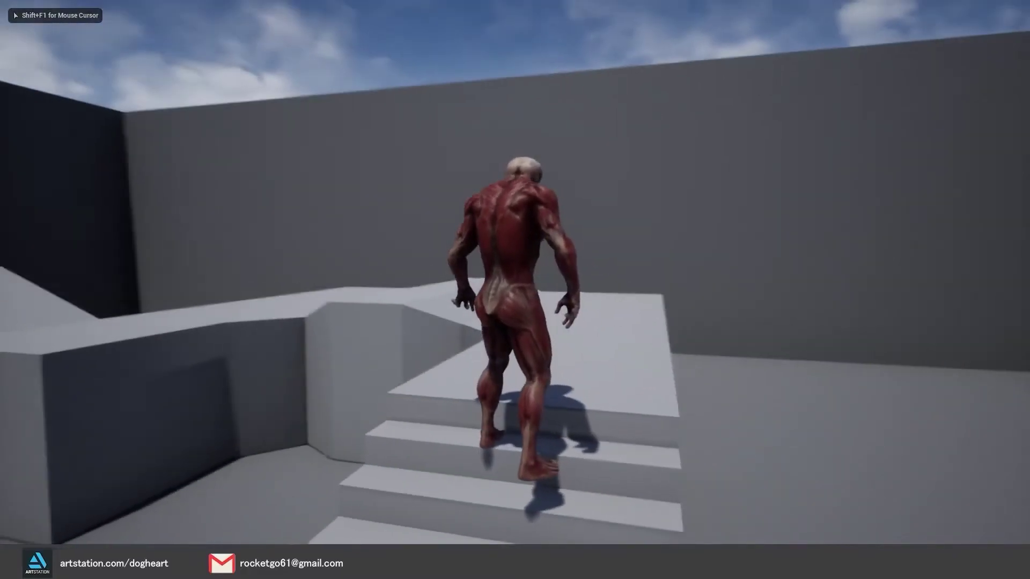